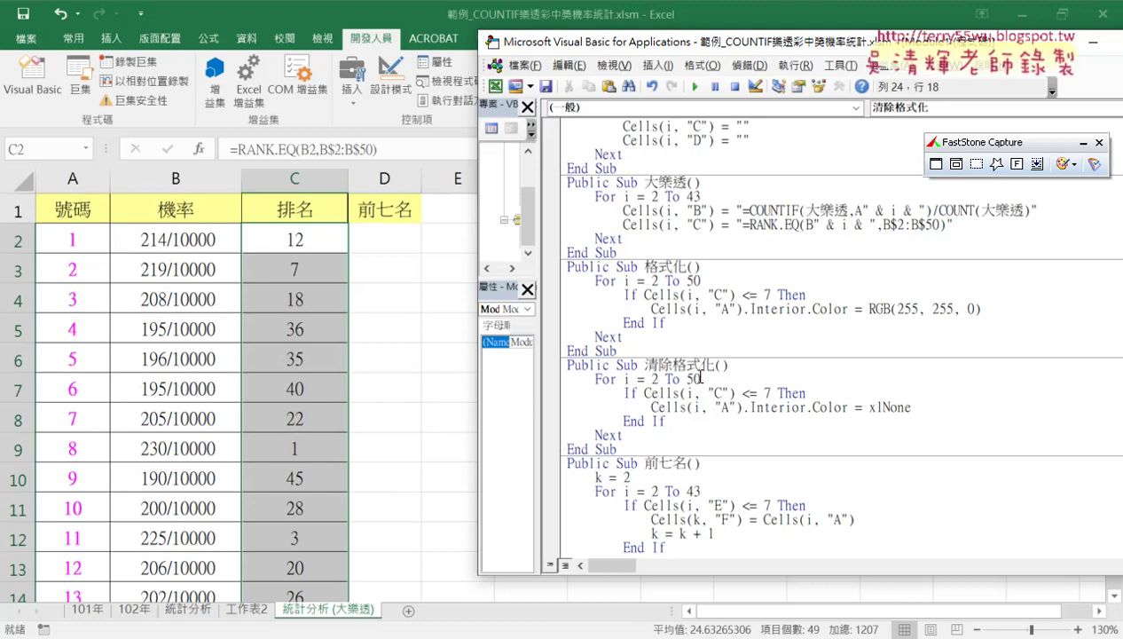
In the 前七名 sub, change the loop end from 43 to 50 and make the If test use column C
scroll(700, 377, down, 1)
scroll(701, 377, down, 2)
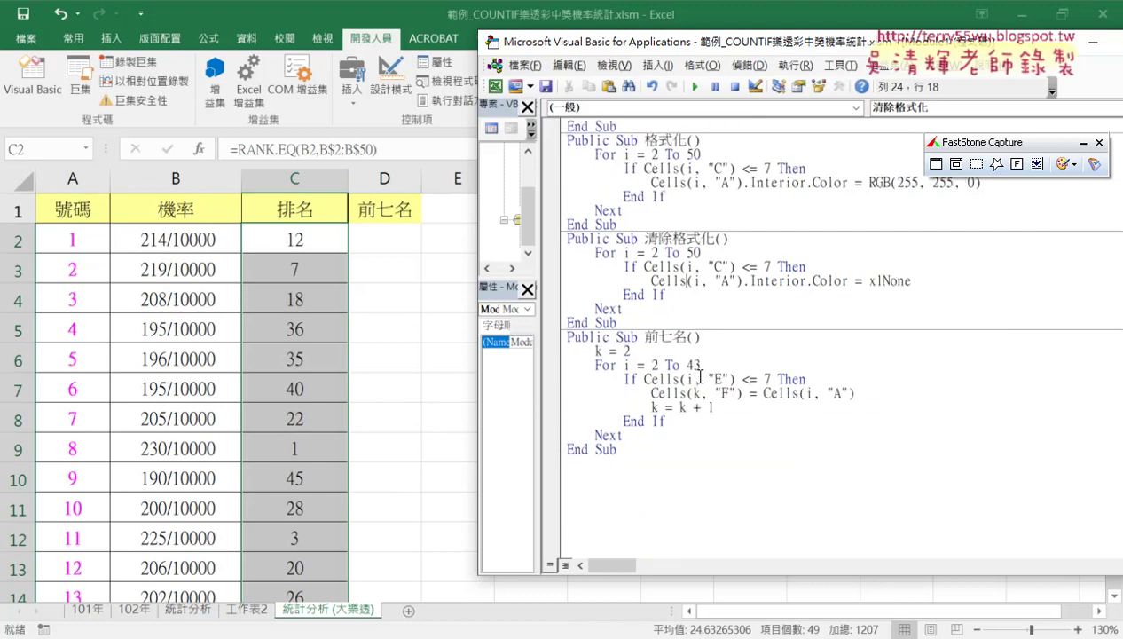
scroll(700, 377, down, 1)
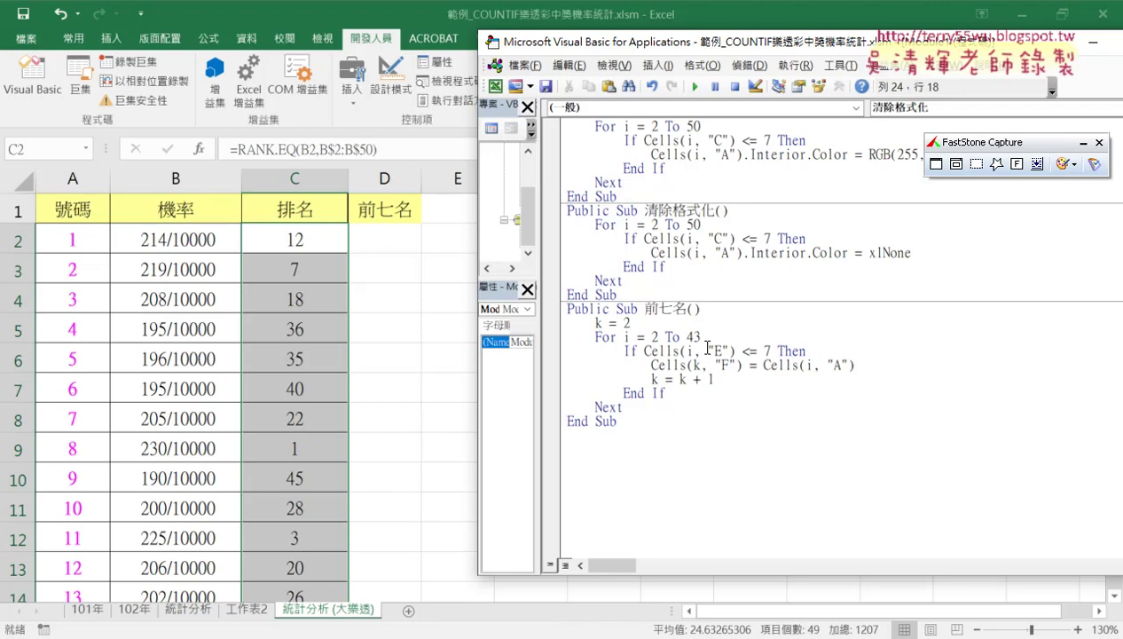
click(700, 337)
drag(699, 337, 693, 337)
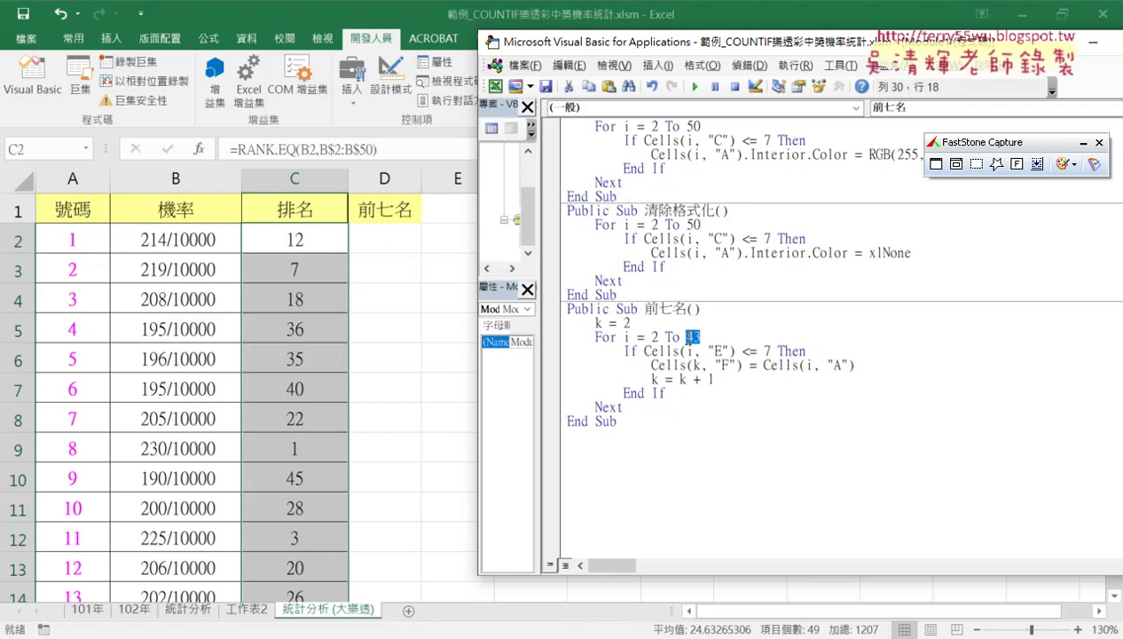
text(50)
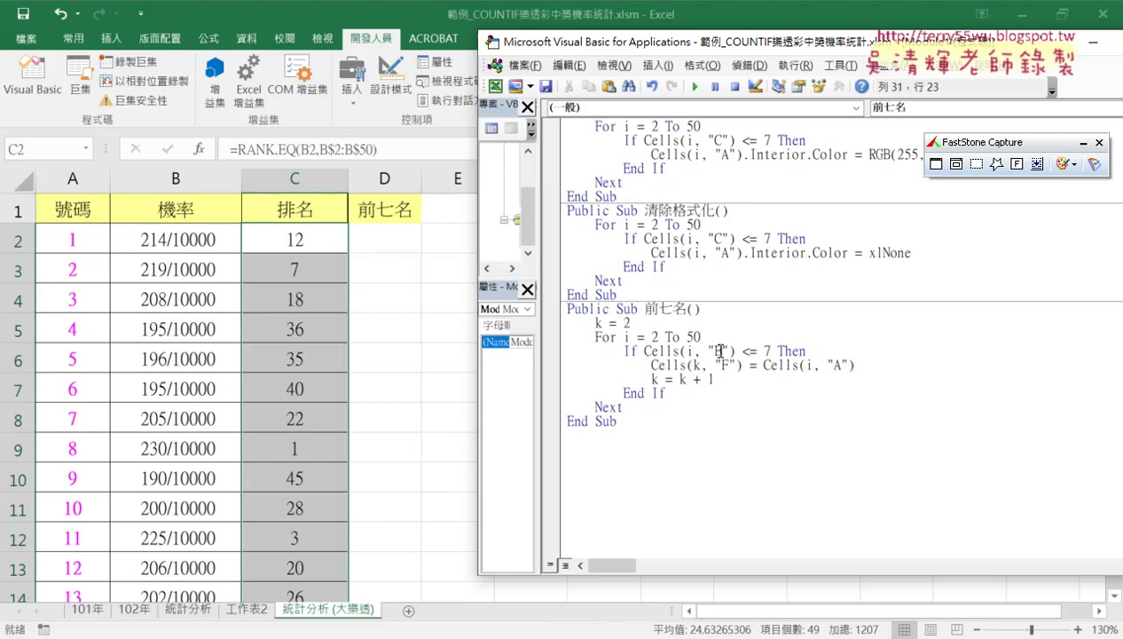
drag(722, 351, 715, 351)
text(C)
Set the macro's output to Cells(k, "D") so ranks 7 or better go to column D
drag(771, 351, 644, 351)
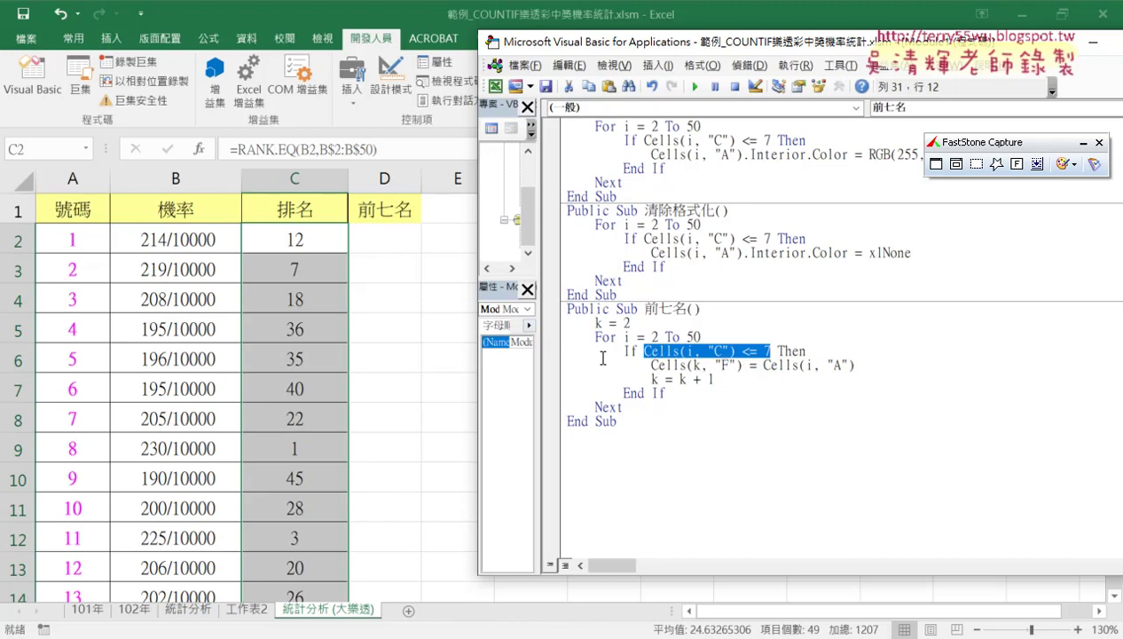
key(BackSpace)
text(F)
double_click(724, 365)
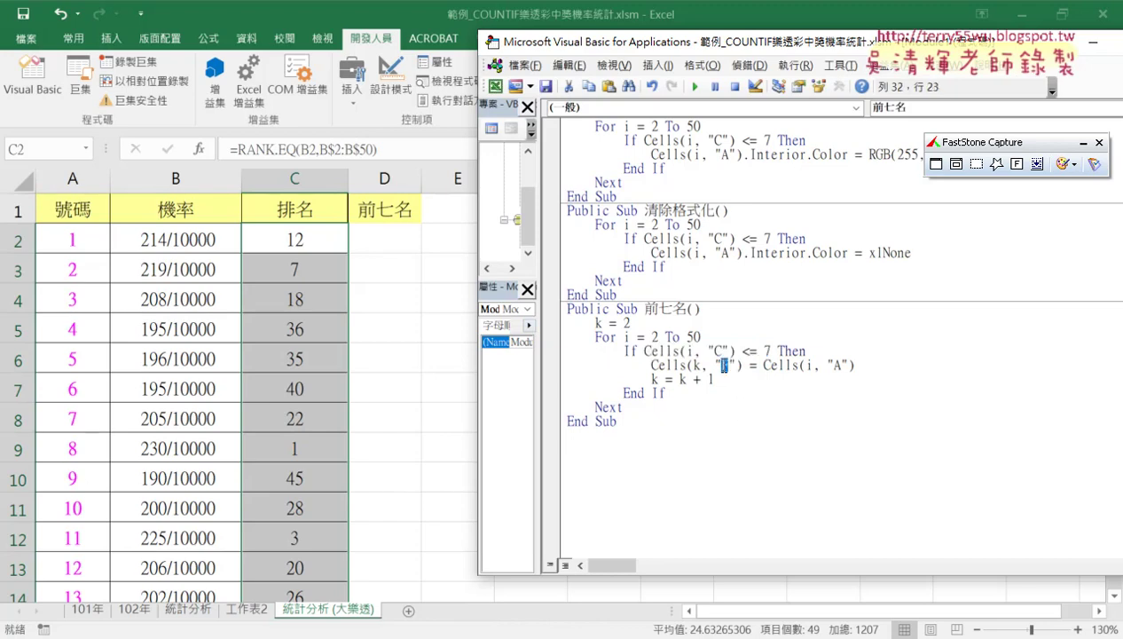
text(D)
mouse_move(729, 353)
mouse_down()
mouse_move(707, 352)
mouse_move(715, 365)
mouse_up()
click(685, 379)
click(657, 364)
drag(703, 46, 683, 39)
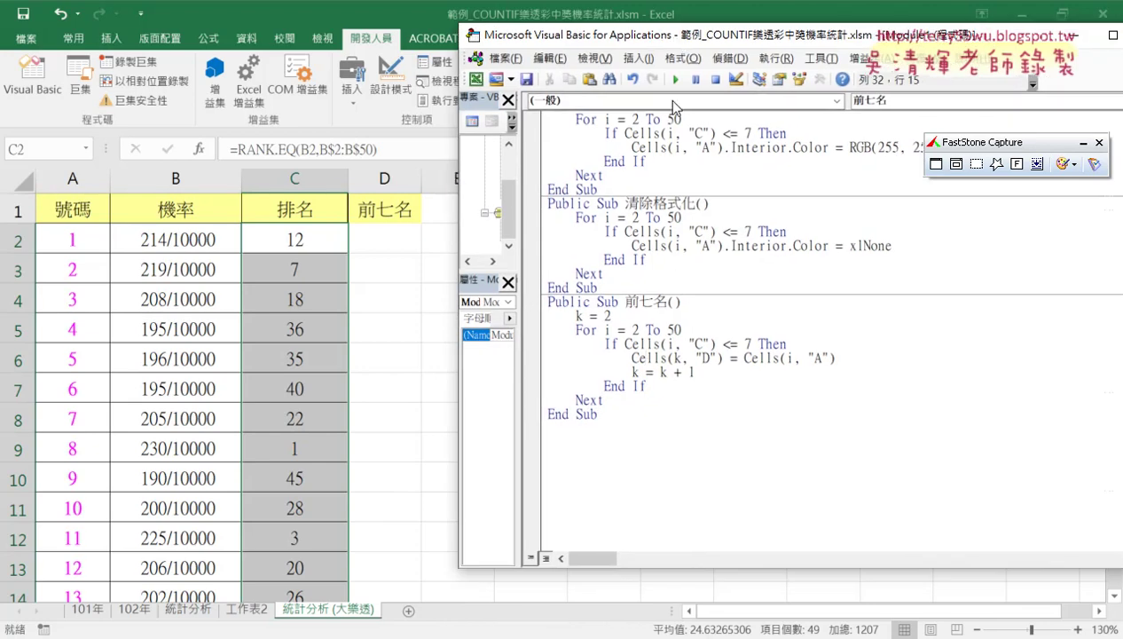
Run 前七名 to list 2, 8, 11, 15, 31, 36, 41 in column D, then select its code body
click(676, 79)
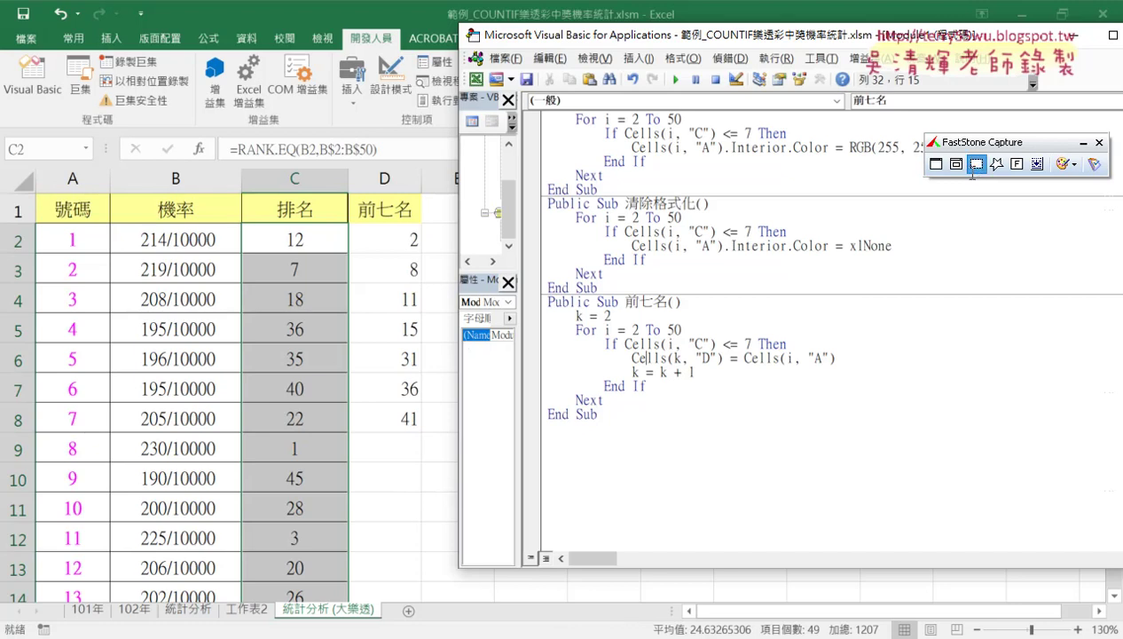
mouse_move(625, 400)
mouse_down()
mouse_move(567, 379)
mouse_move(536, 315)
mouse_up()
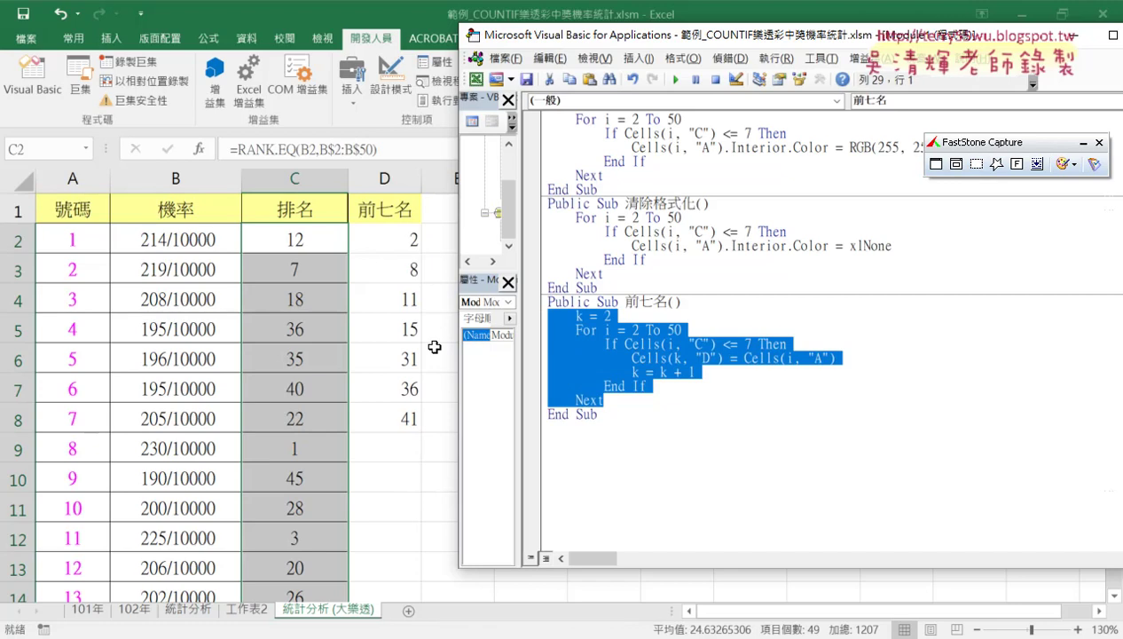
click(140, 466)
scroll(142, 466, down, 3)
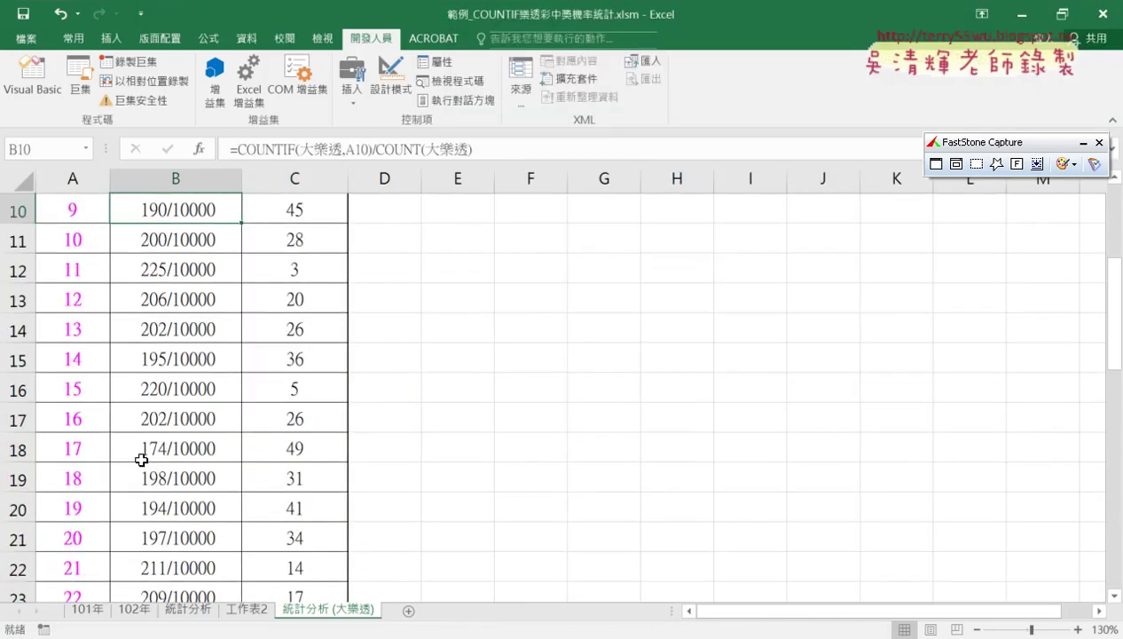
scroll(141, 460, down, 2)
scroll(141, 459, up, 5)
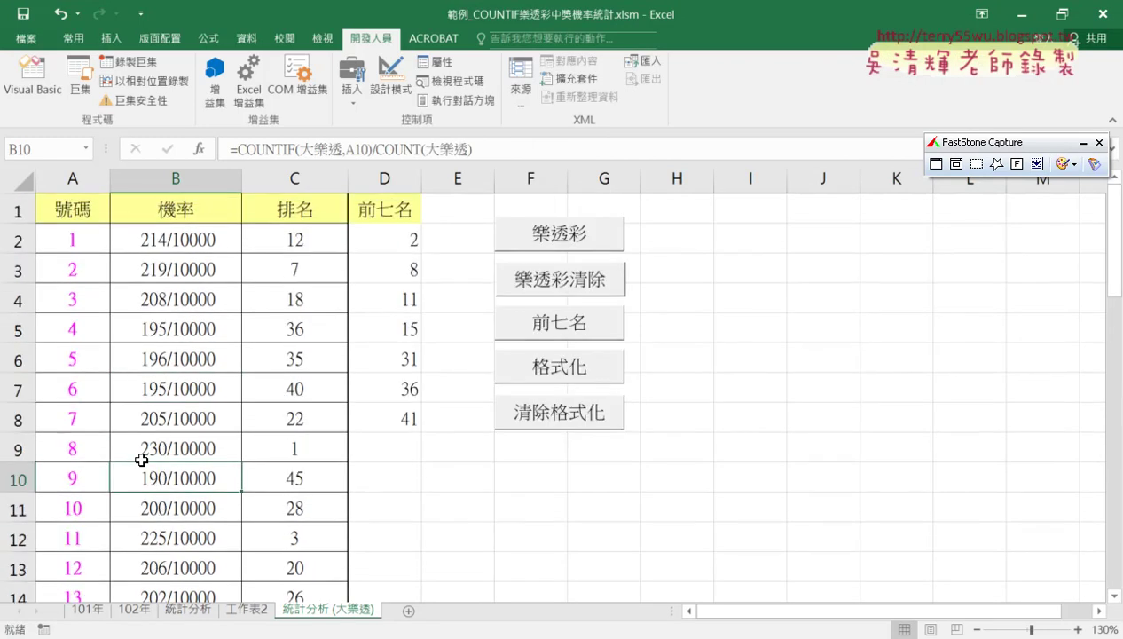
click(45, 84)
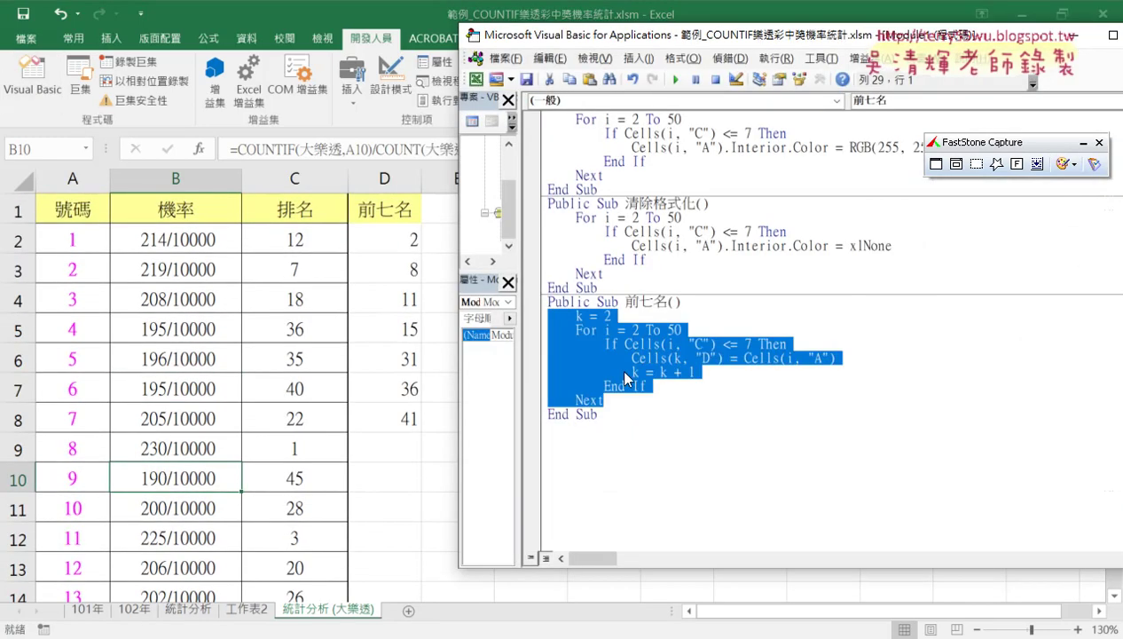
click(212, 376)
scroll(211, 373, down, 1)
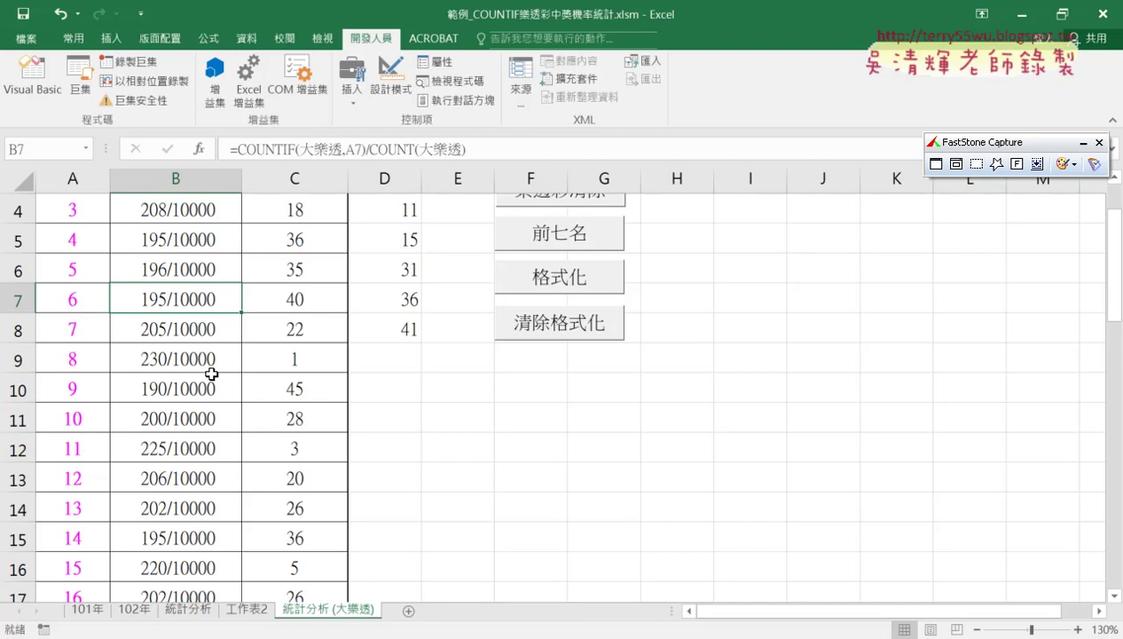
drag(291, 358, 79, 361)
scroll(121, 357, up, 1)
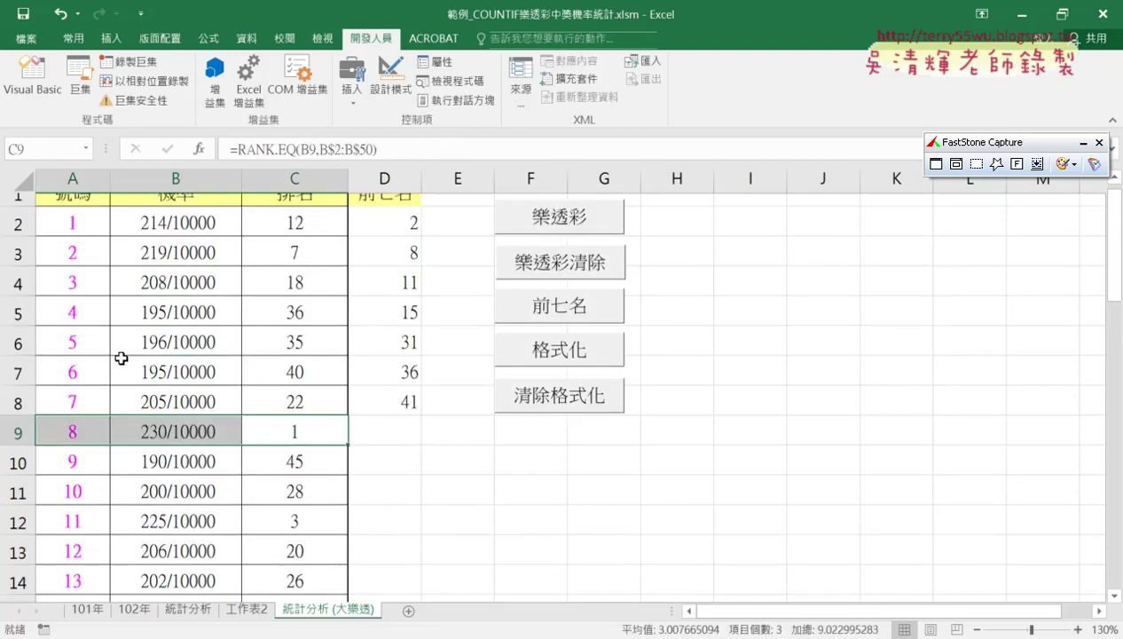
drag(298, 272, 59, 268)
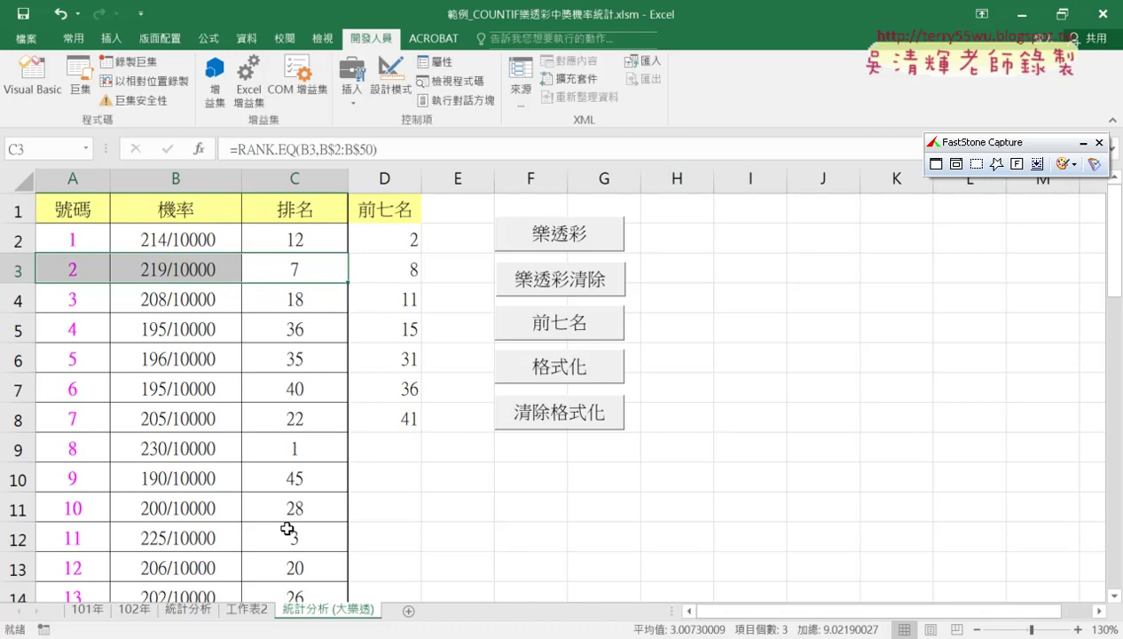
scroll(293, 523, down, 1)
scroll(301, 519, down, 2)
scroll(309, 428, down, 3)
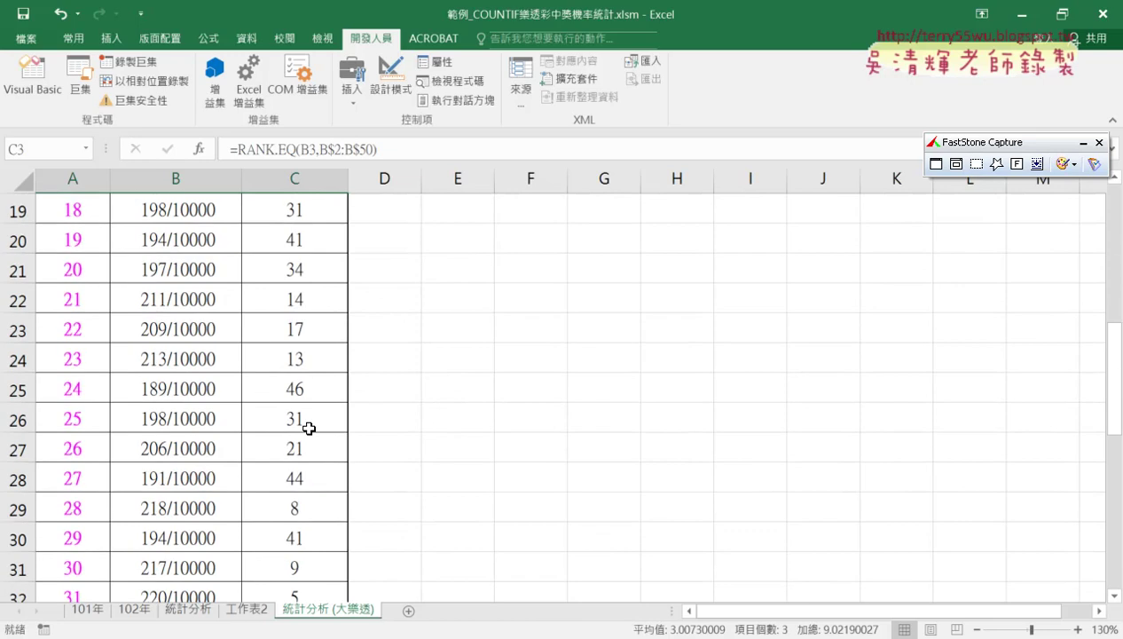
scroll(308, 428, down, 2)
scroll(309, 429, down, 3)
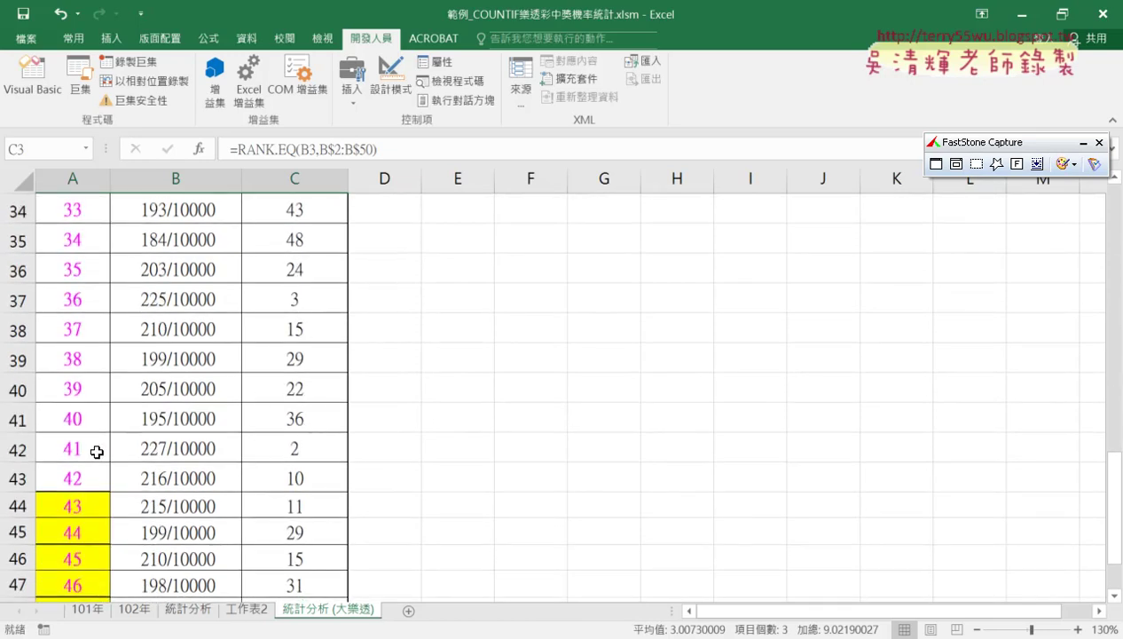
scroll(206, 446, up, 4)
scroll(205, 446, up, 7)
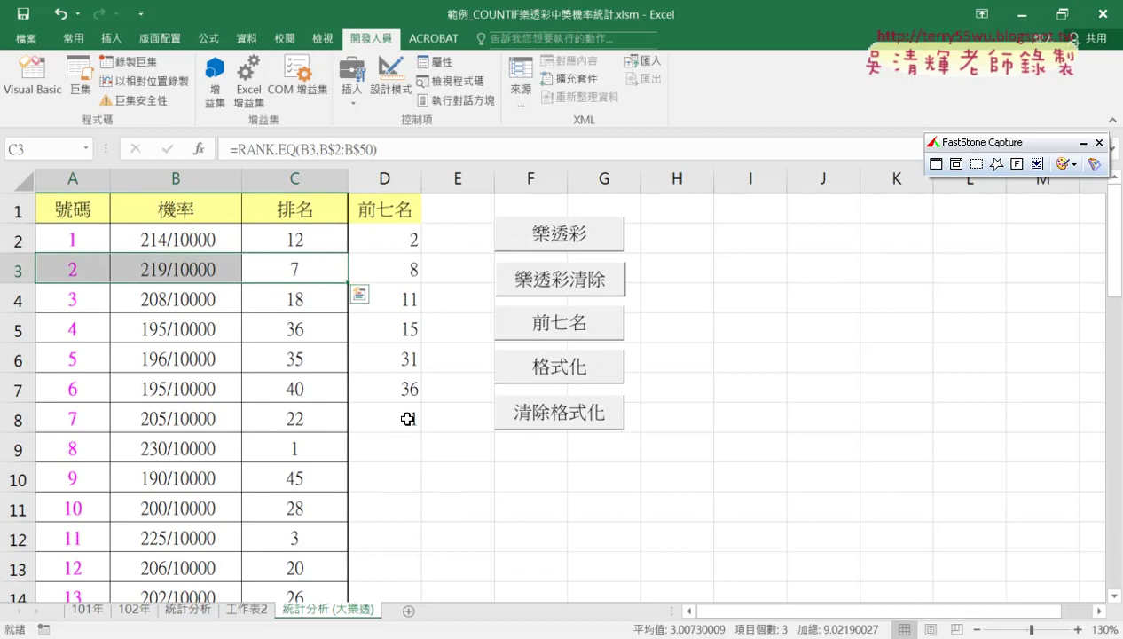
click(32, 75)
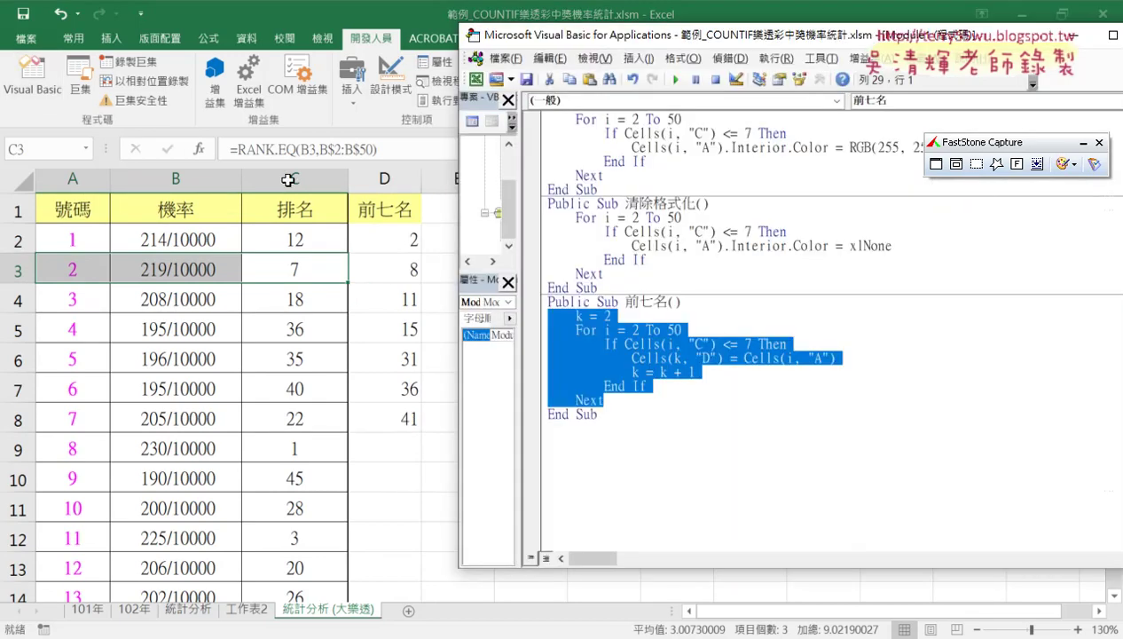
click(646, 345)
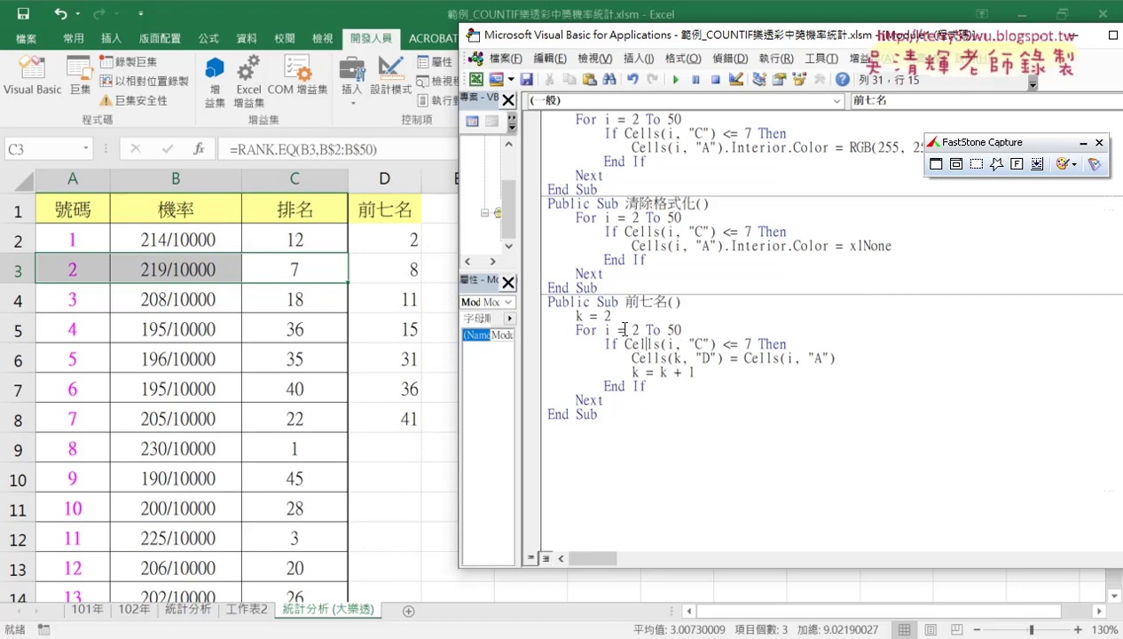
click(431, 338)
Assign Module1.大樂透 to the 樂透彩 button and relabel it 大樂透
ctrl+click(566, 244)
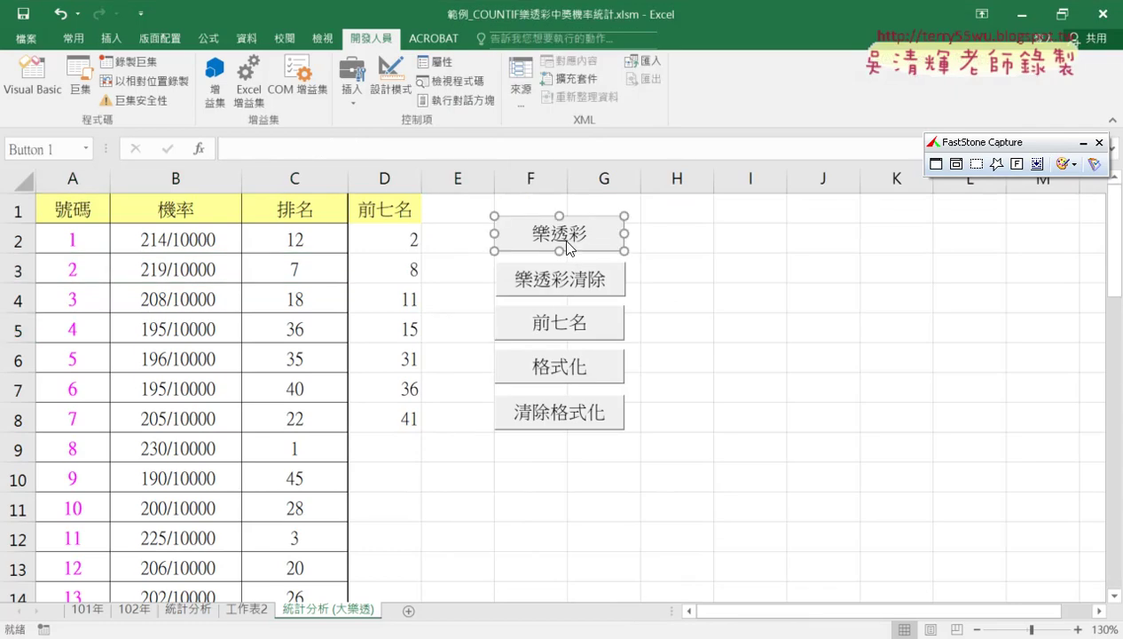
right_click(568, 246)
click(612, 377)
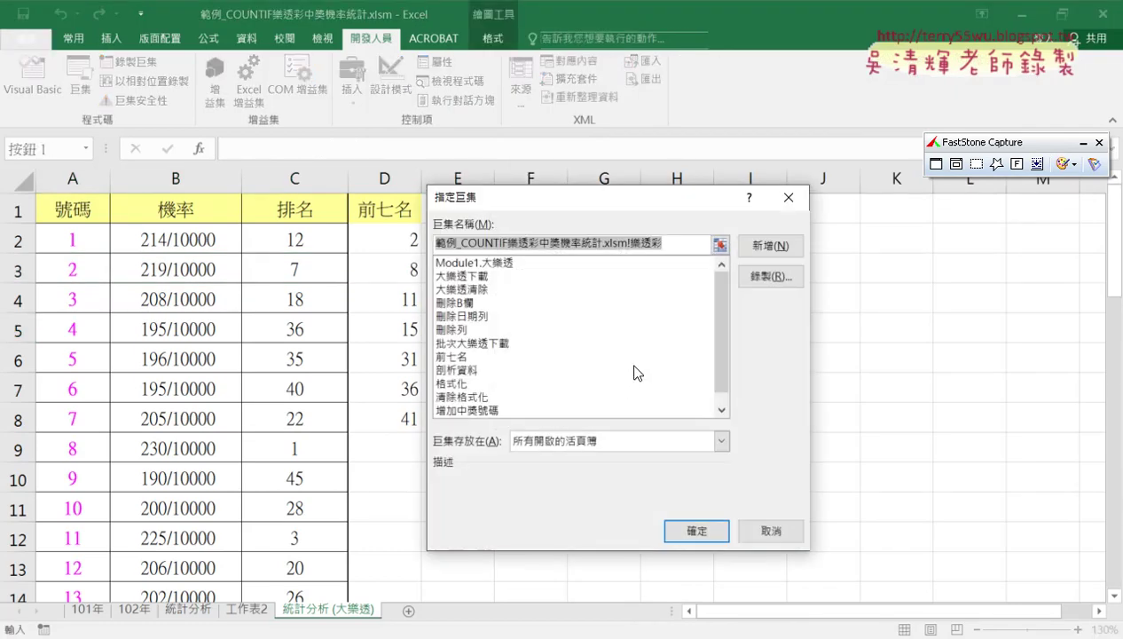
mouse_move(720, 368)
mouse_down()
mouse_move(720, 380)
mouse_move(720, 303)
mouse_up()
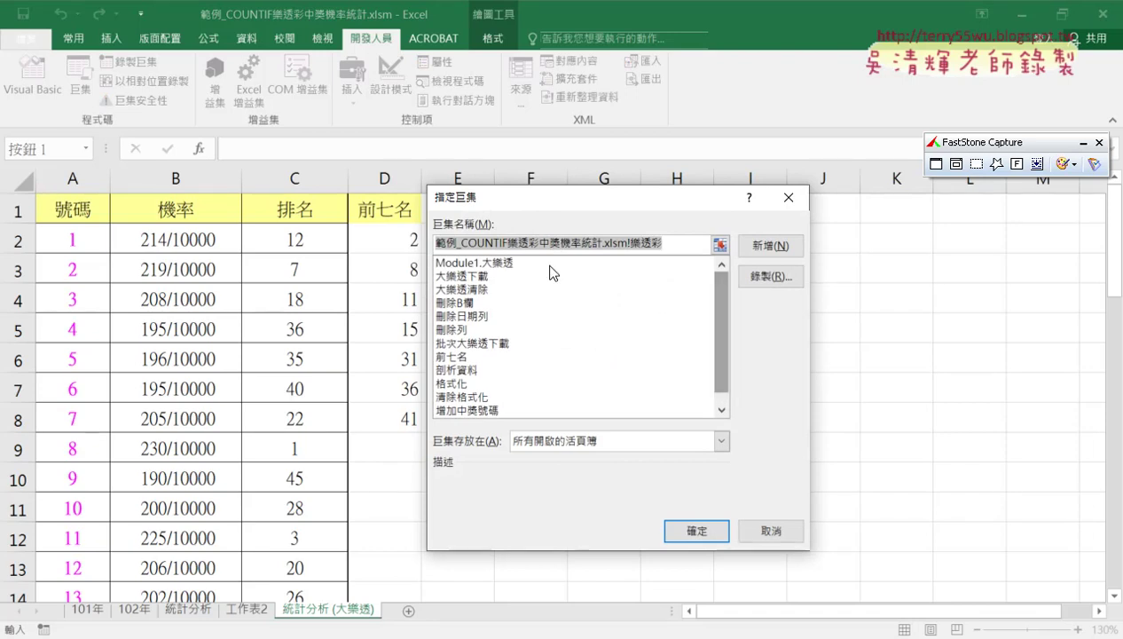
click(514, 263)
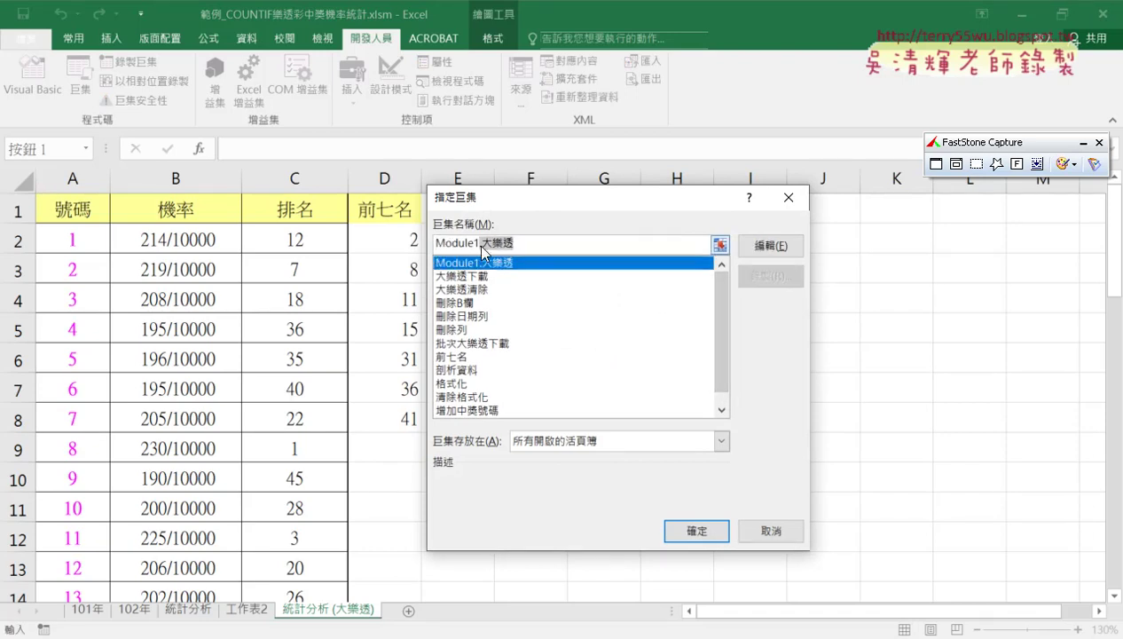
click(700, 529)
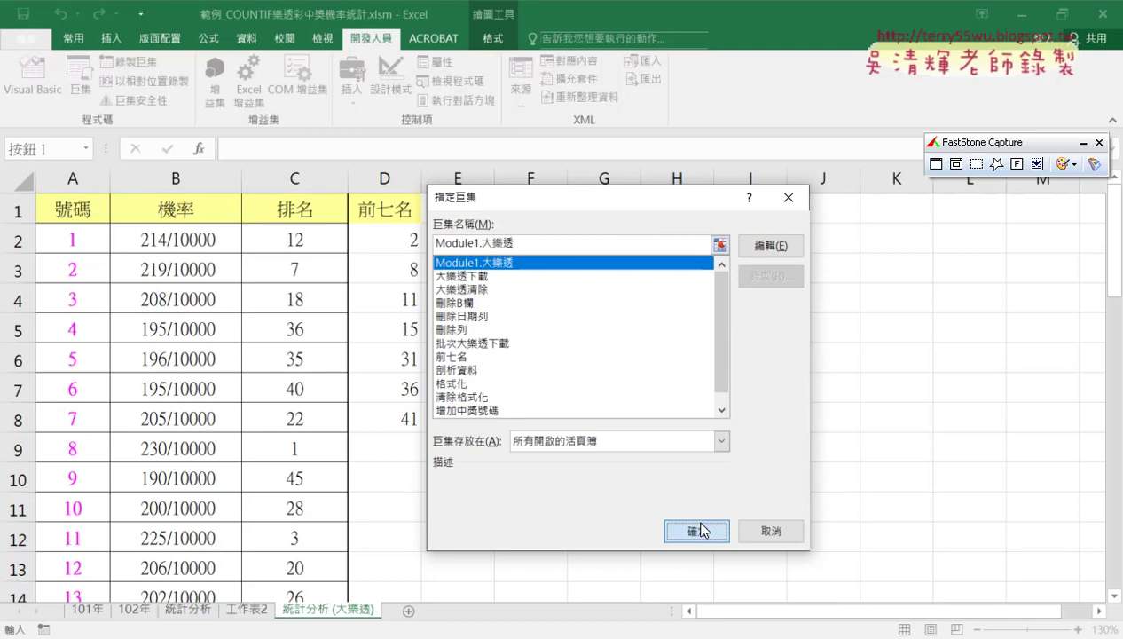
key(BackSpace)
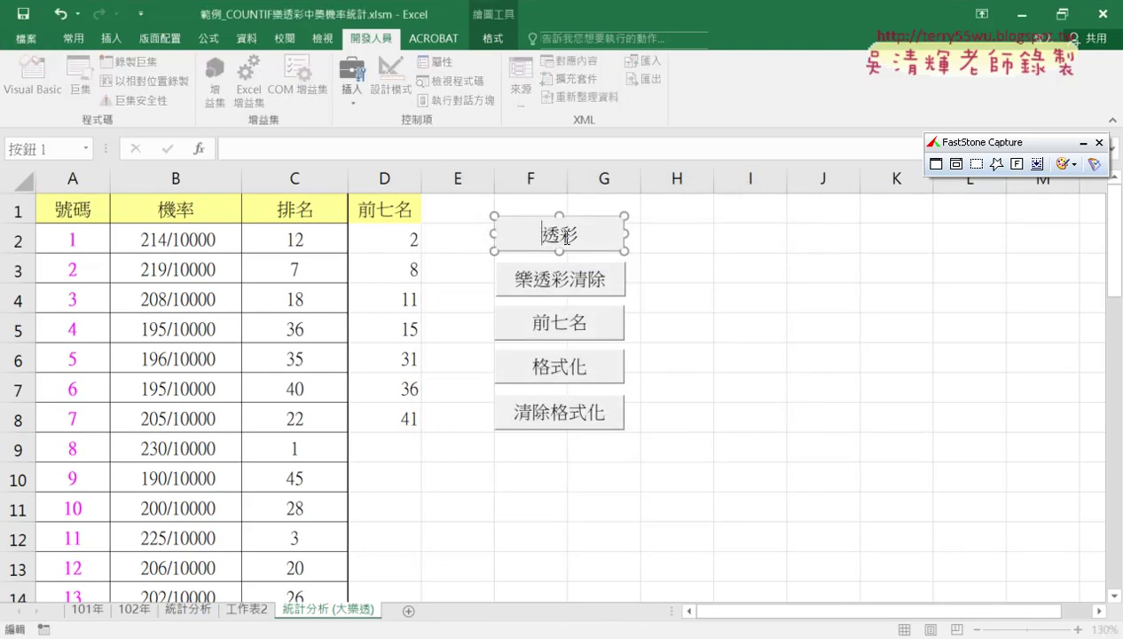
key(Delete)
key(Delete)
text(大樂透)
Assign the 大樂透清除 macro to the 樂透彩清除 button and relabel it 大樂透清除
right_click(561, 282)
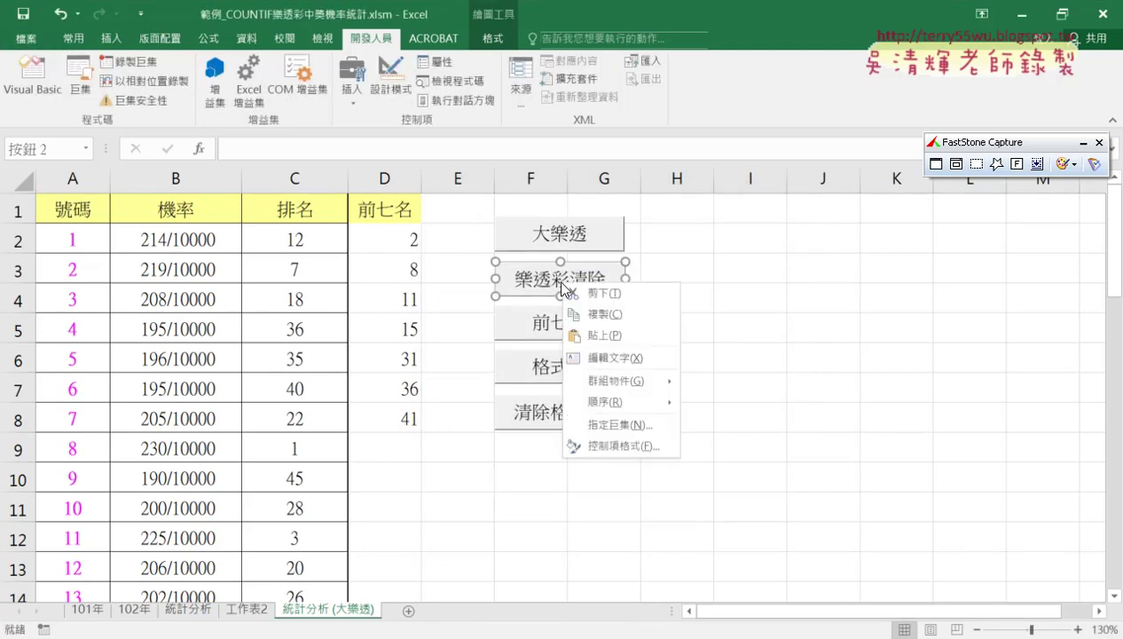
click(618, 424)
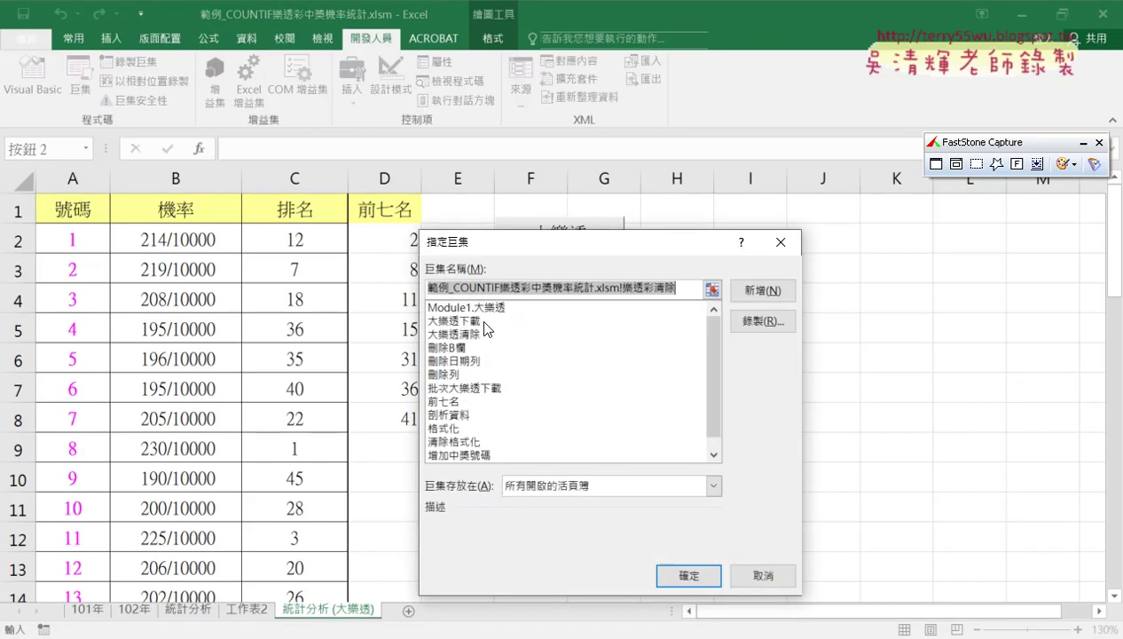
click(475, 320)
click(479, 333)
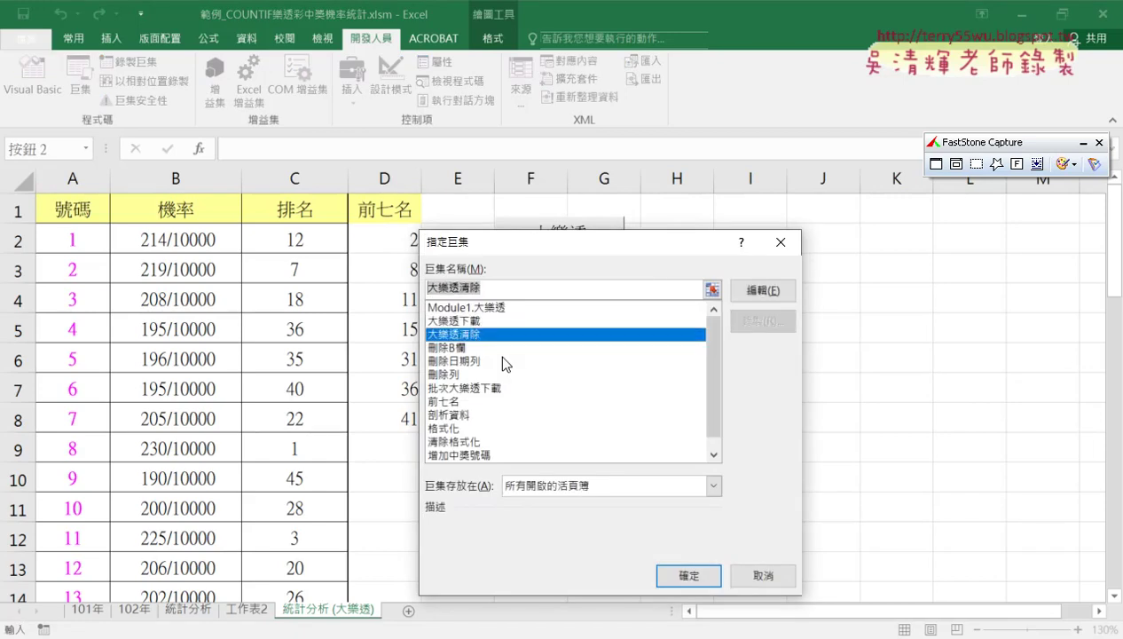
click(689, 575)
click(518, 282)
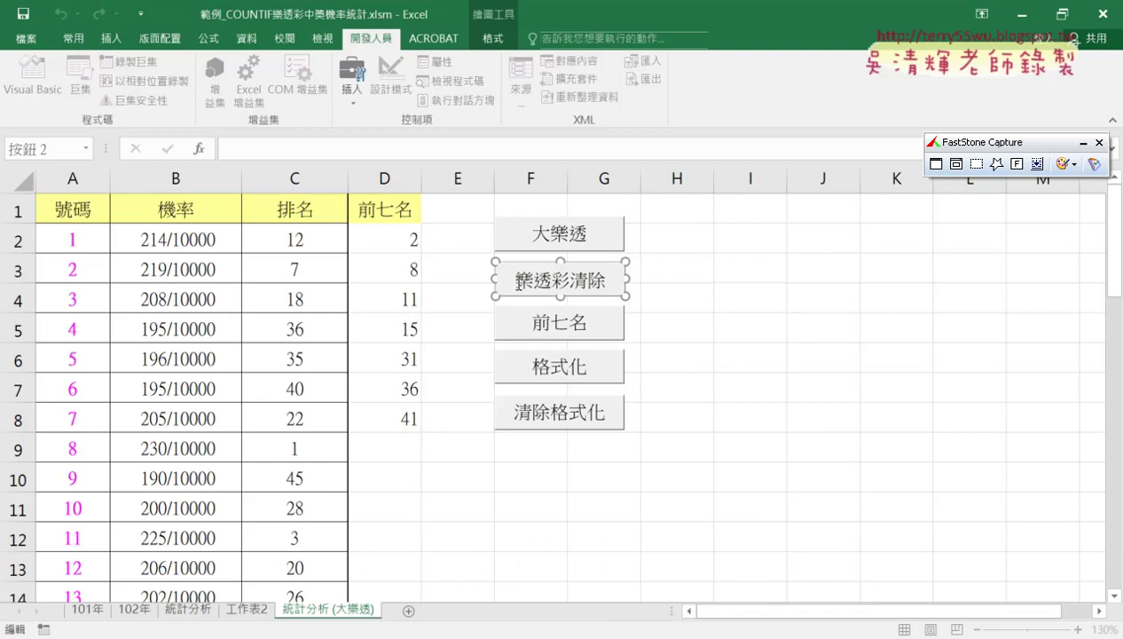
key(Delete)
key(Delete)
key(Delete)
key(Delete)
key(Delete)
text(大樂透清除)
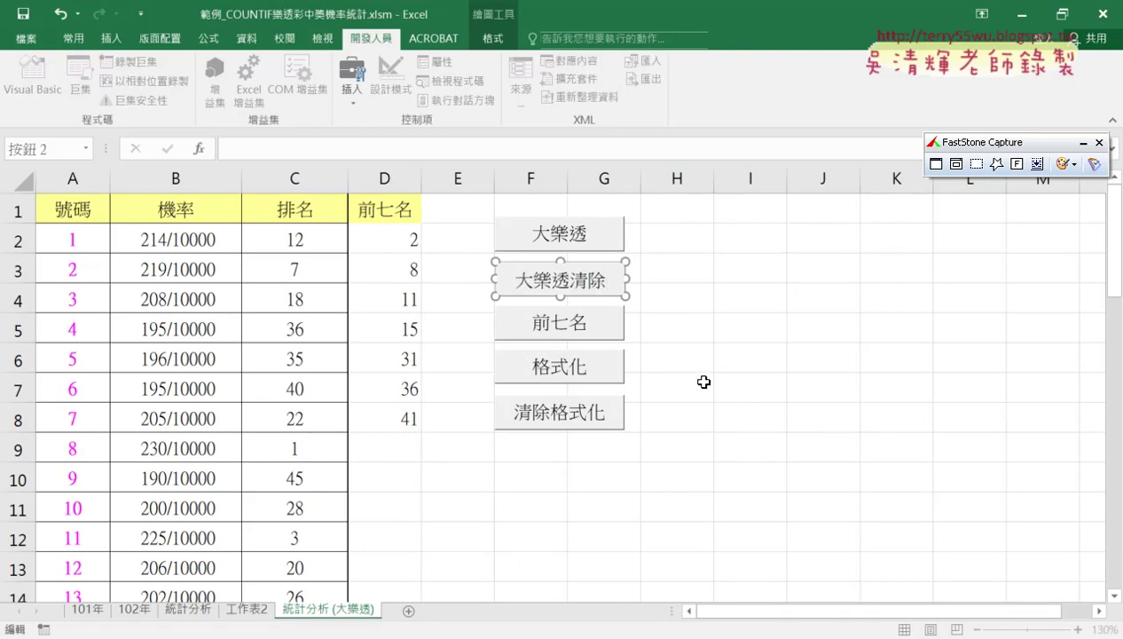
click(704, 382)
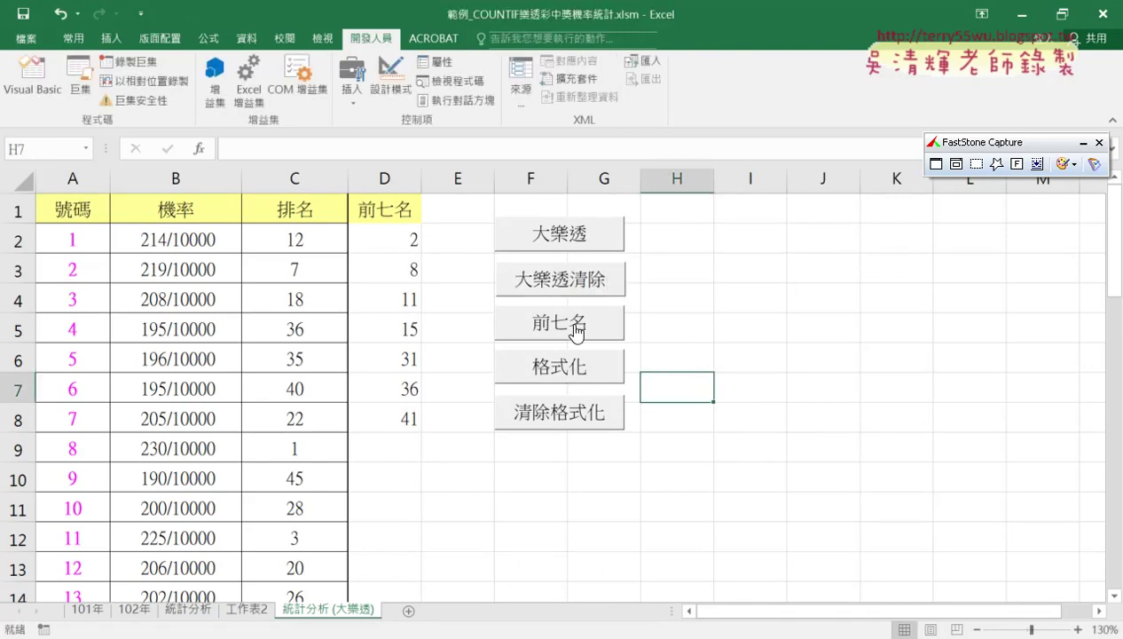
Test the 大樂透清除, 大樂透, 格式化, 清除格式化 and 前七名 buttons in turn
click(567, 285)
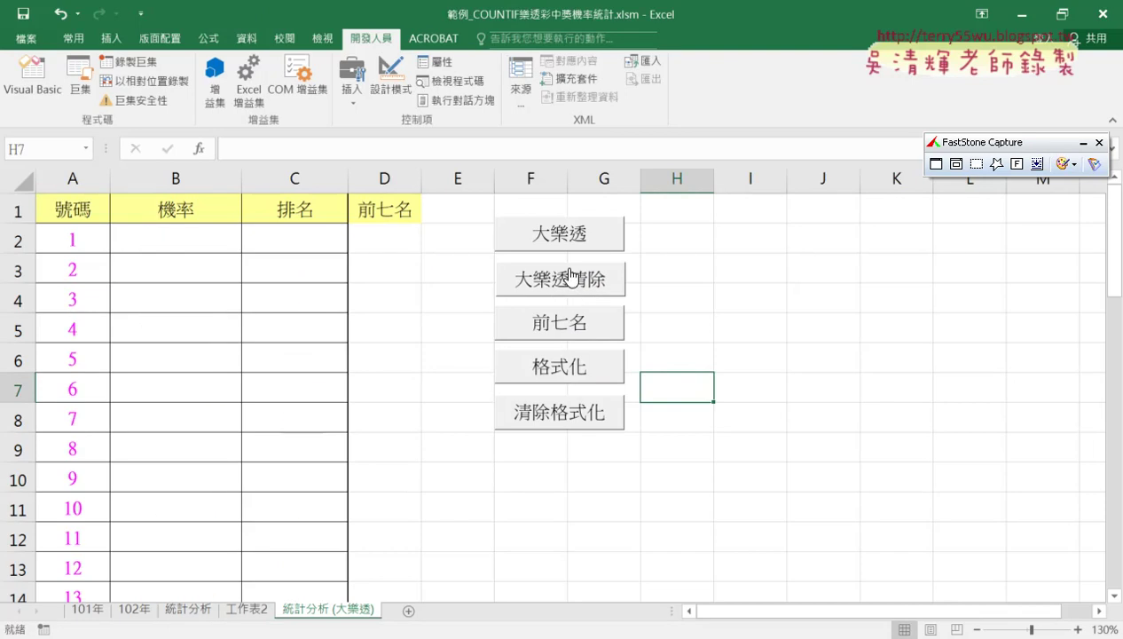
click(559, 249)
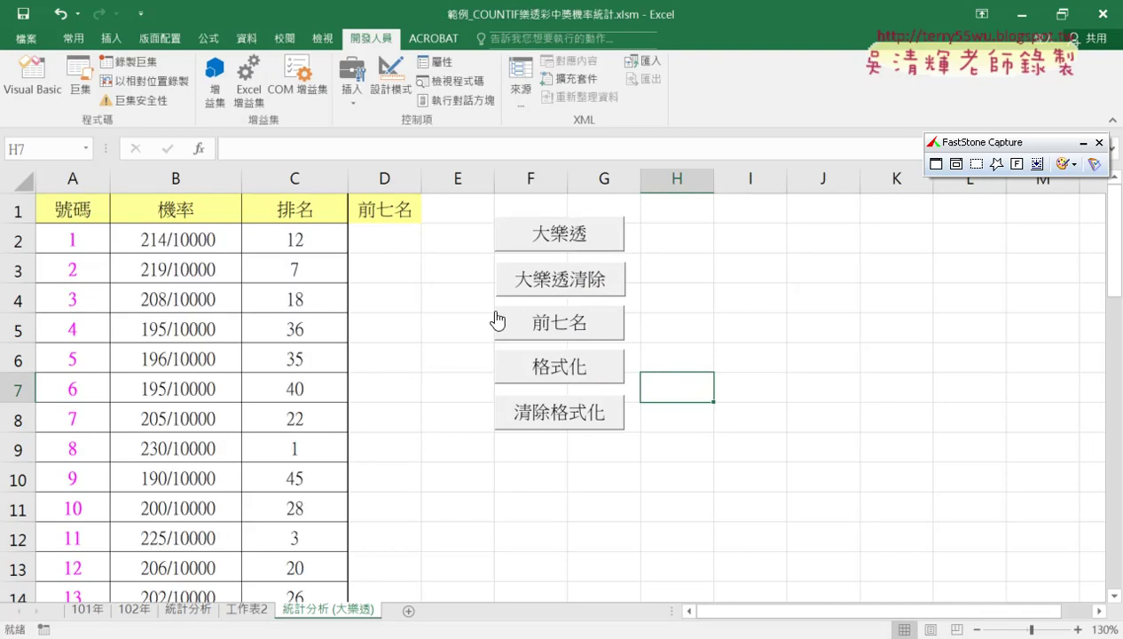
click(561, 372)
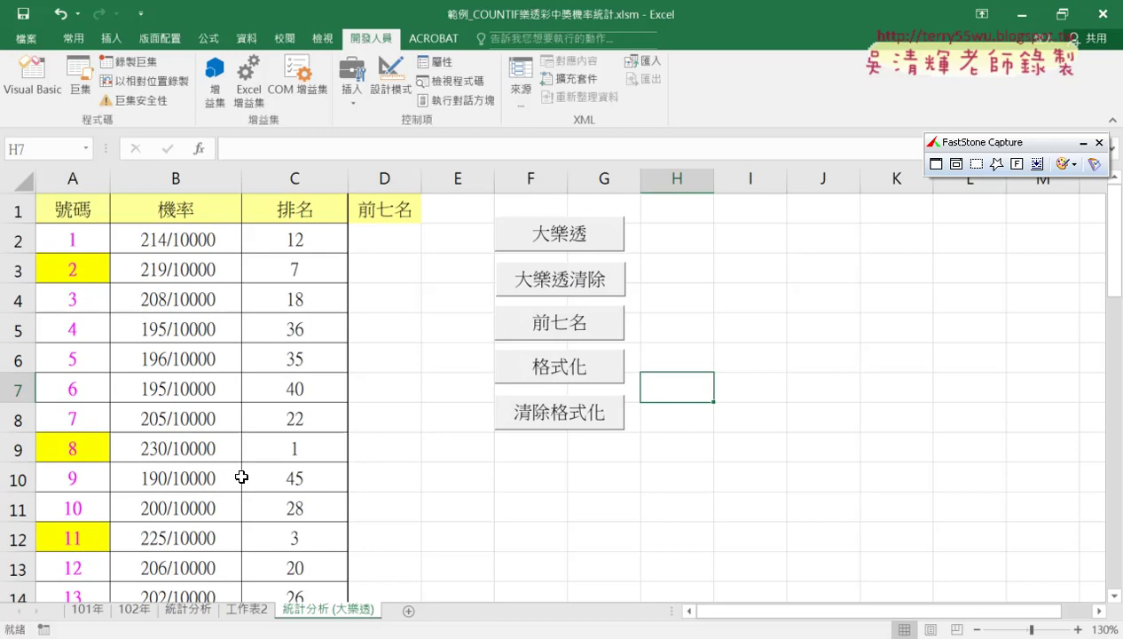
click(570, 422)
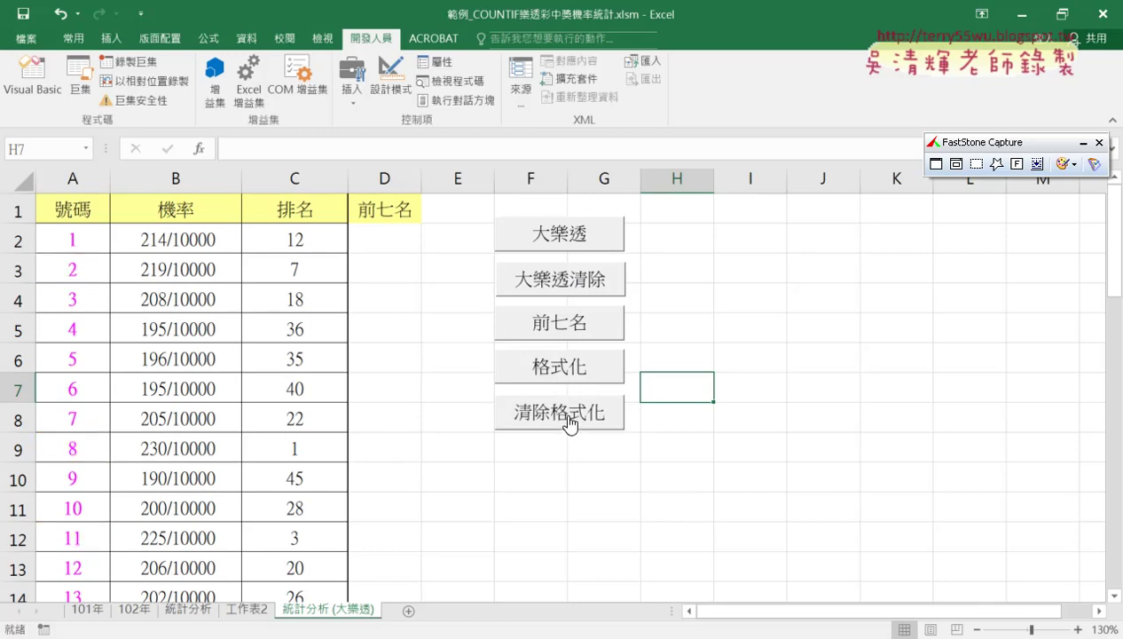
click(586, 325)
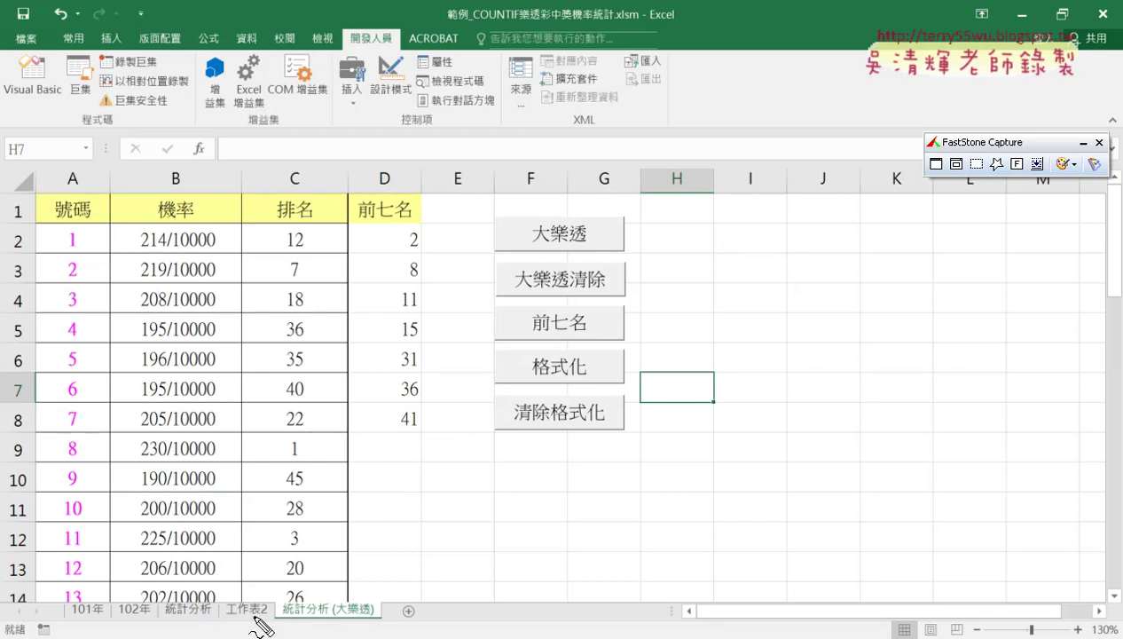
drag(258, 600, 263, 611)
mouse_move(243, 525)
mouse_down()
mouse_move(239, 592)
mouse_move(263, 569)
mouse_up()
drag(306, 626, 282, 596)
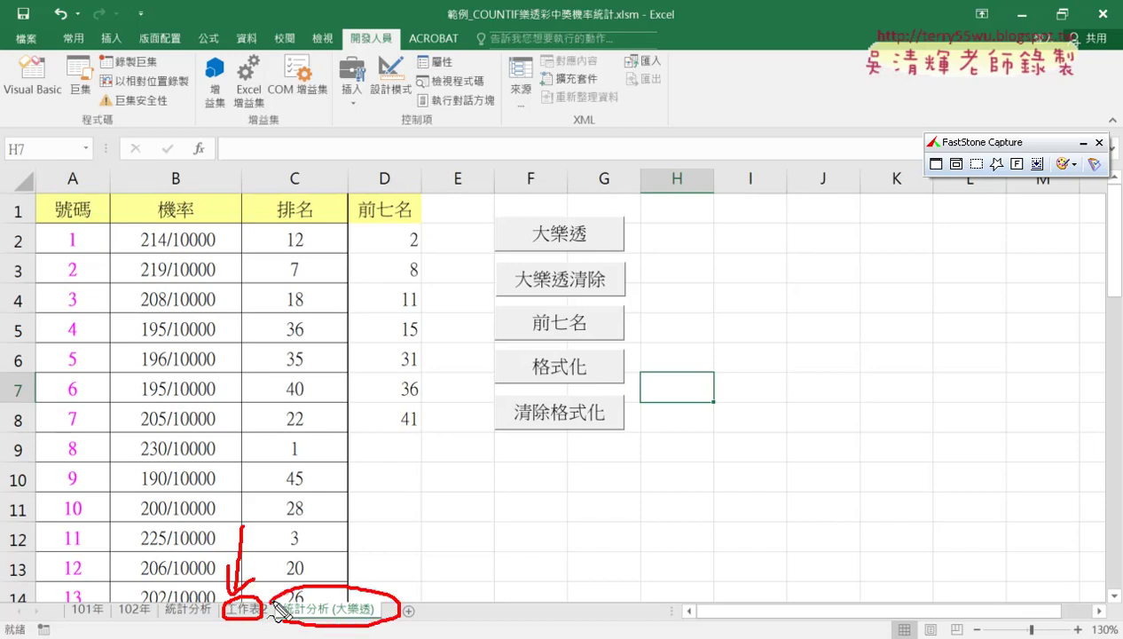
drag(353, 507, 340, 590)
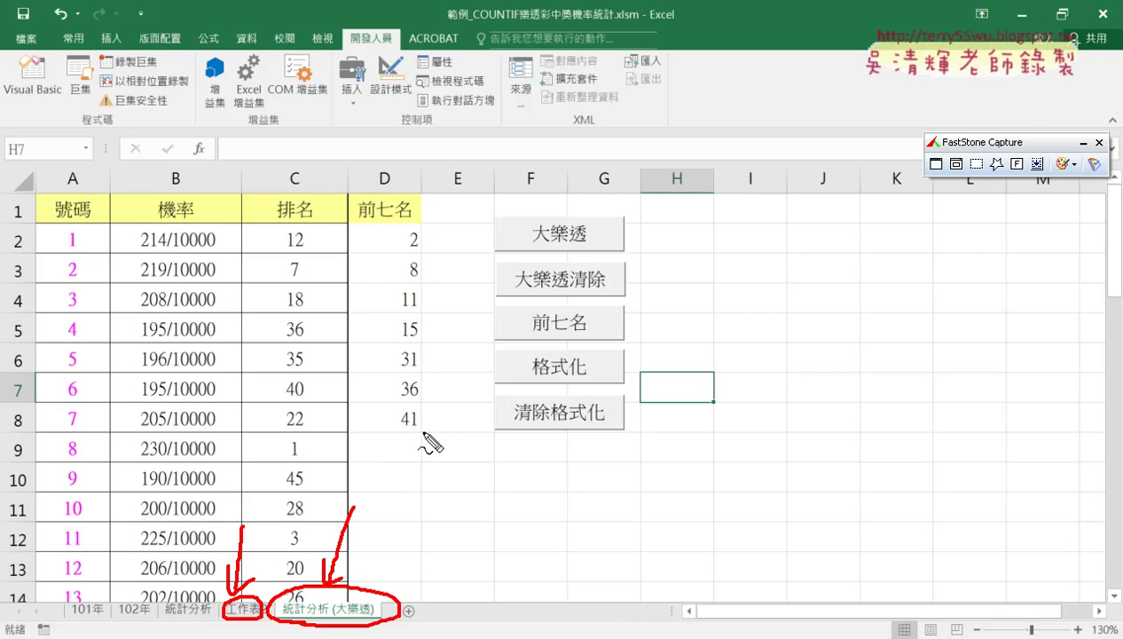
drag(502, 434, 484, 457)
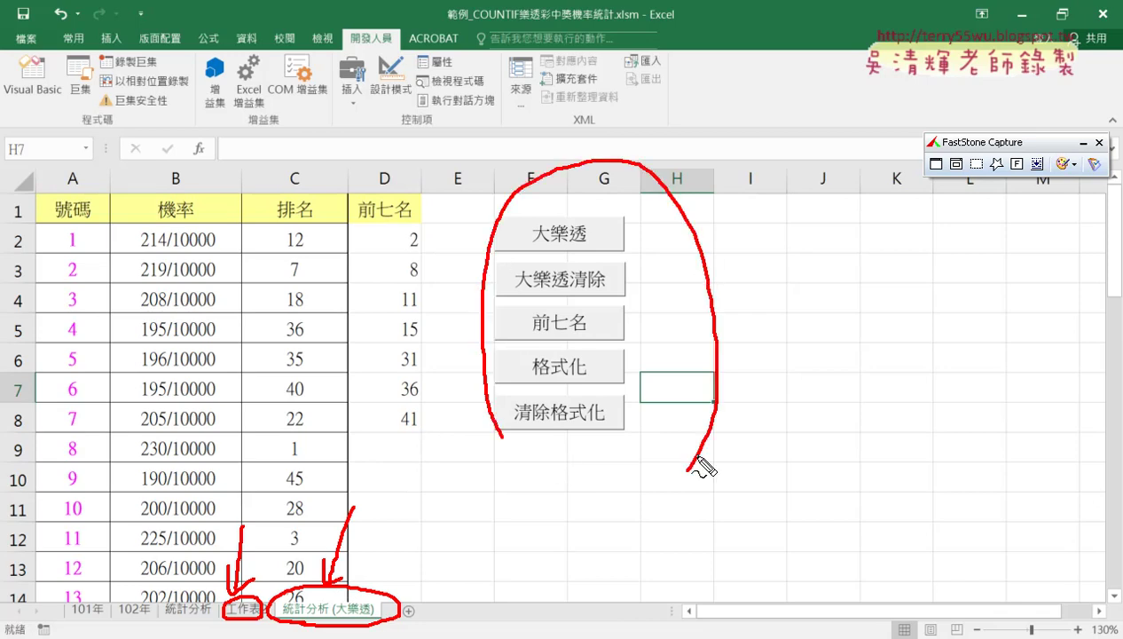